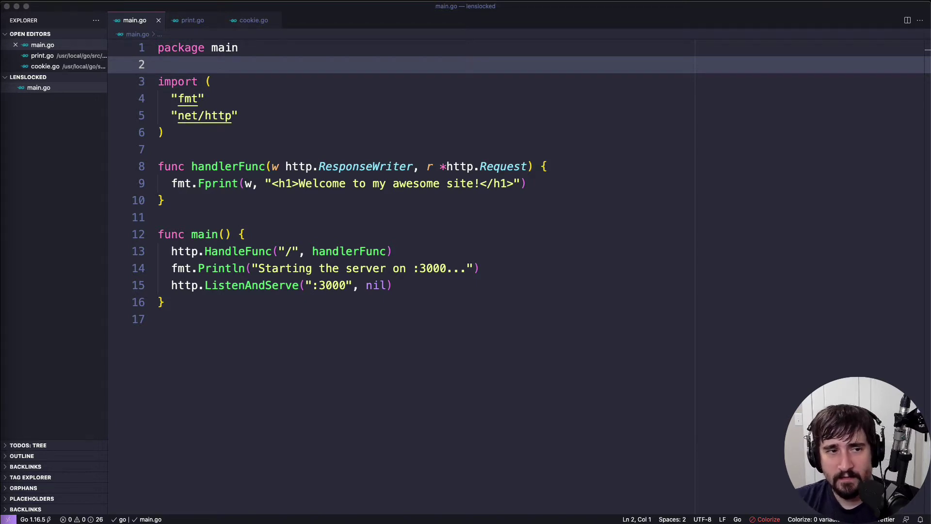
In Chrome, open a new blank tab with DevTools showing the Network panel
{"action": "key", "text": "ctrl+Right"}
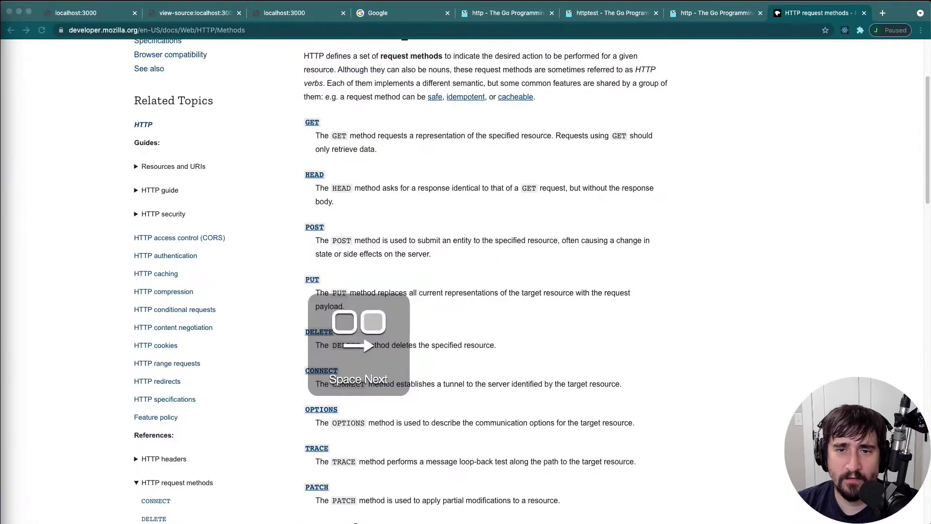
{"action": "scroll", "coordinate": [467, 197], "scroll_direction": "up", "scroll_amount": 3}
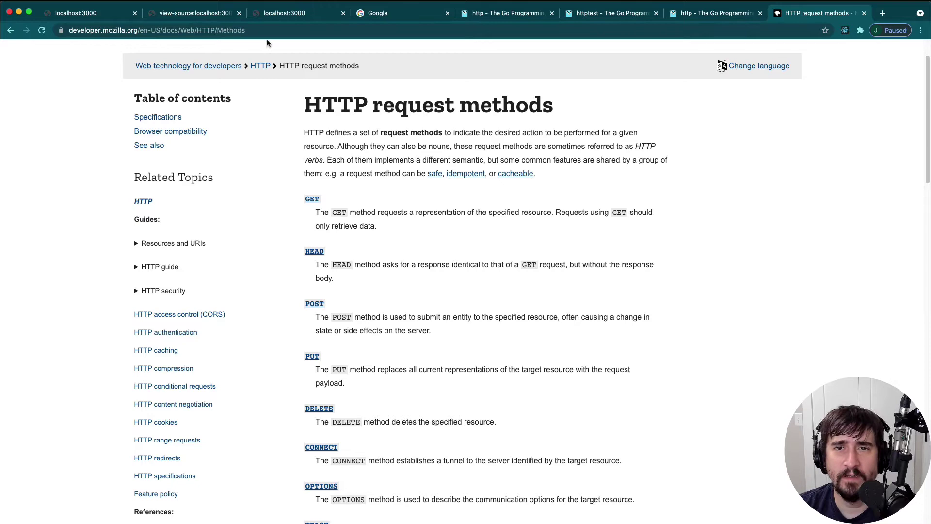
{"action": "left_click", "coordinate": [268, 31]}
{"action": "key", "text": "super+t"}
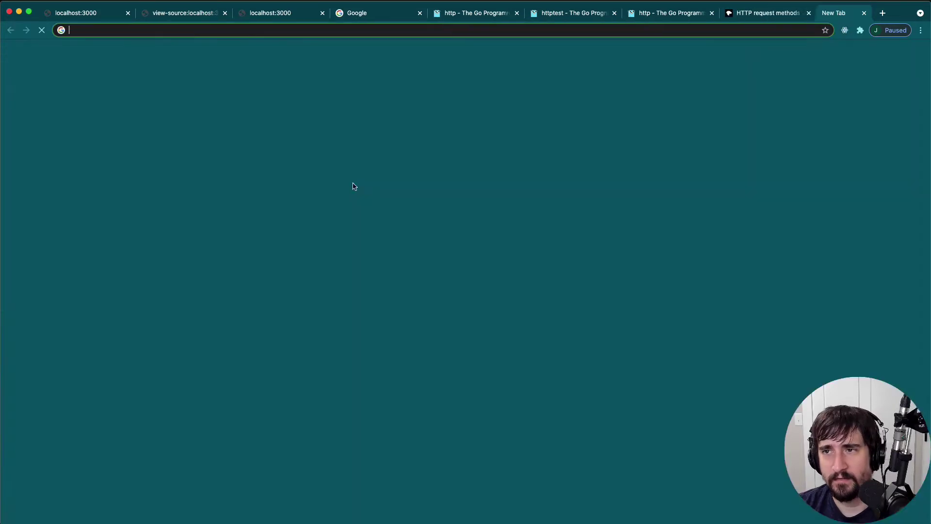
{"action": "key", "text": "super+alt+i"}
{"action": "left_click", "coordinate": [265, 165]}
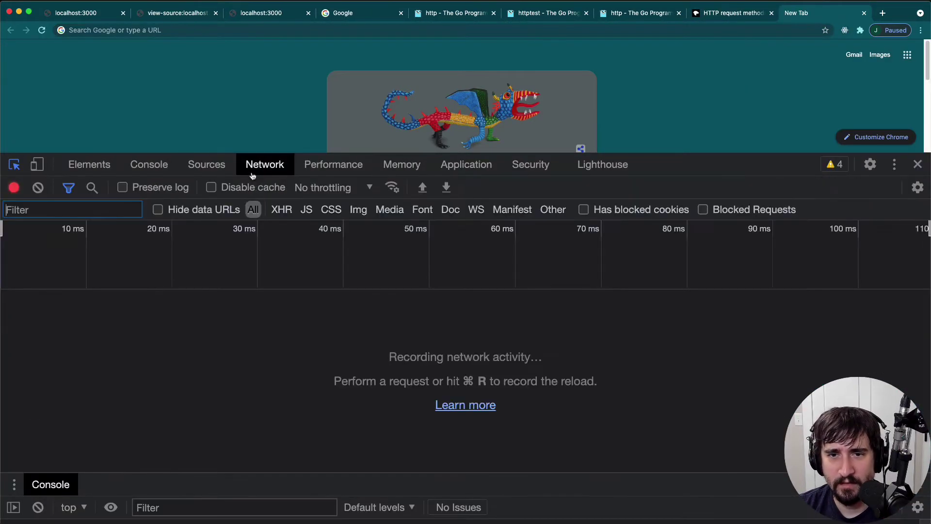
{"action": "left_click", "coordinate": [204, 90]}
Load google.com and view its 21 network requests, including a 301 redirect
{"action": "left_click", "coordinate": [196, 30]}
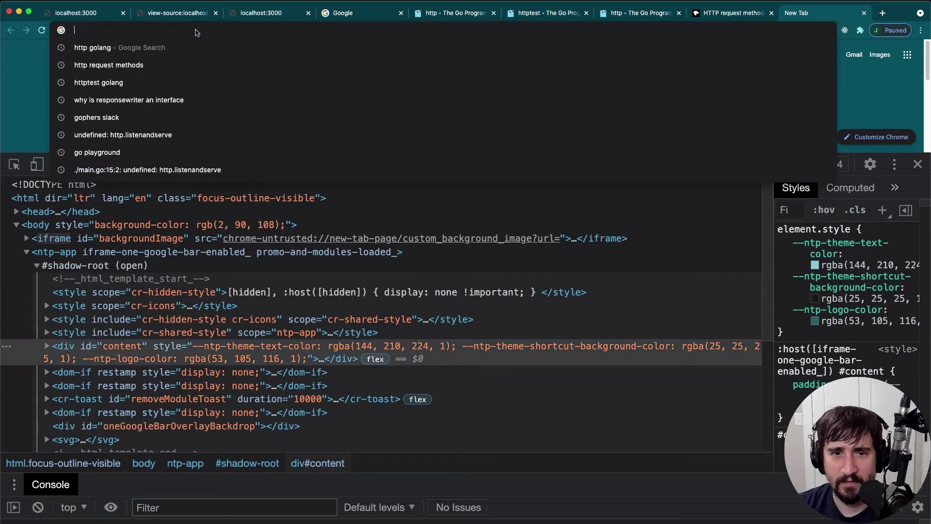
{"action": "type", "text": "google.c"}
{"action": "key", "text": "Return"}
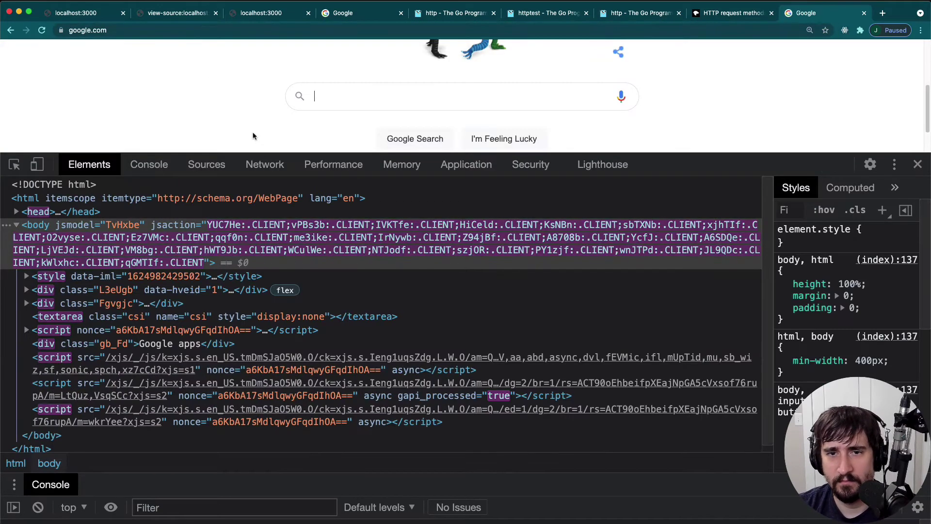
{"action": "left_click", "coordinate": [265, 164]}
{"action": "scroll", "coordinate": [29, 342], "scroll_direction": "up", "scroll_amount": 5}
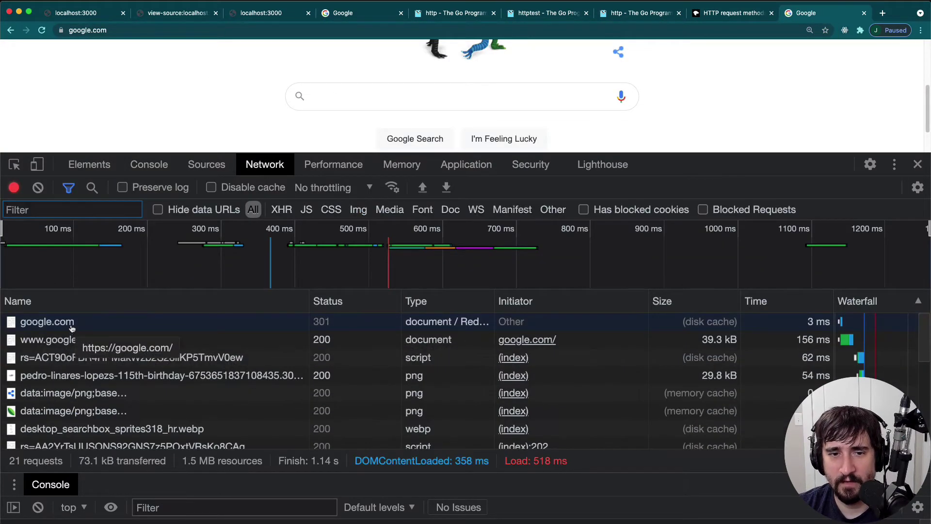
Inspect the google.com request's headers: method GET, status 301, served from disk cache
{"action": "left_click", "coordinate": [70, 322]}
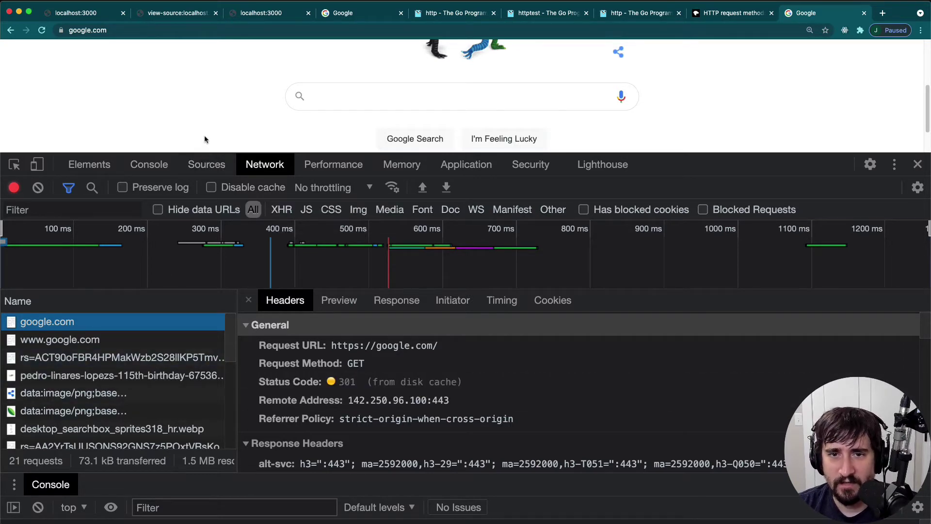
{"action": "scroll", "coordinate": [204, 135], "scroll_direction": "up", "scroll_amount": 3}
{"action": "scroll", "coordinate": [204, 137], "scroll_direction": "up", "scroll_amount": 1}
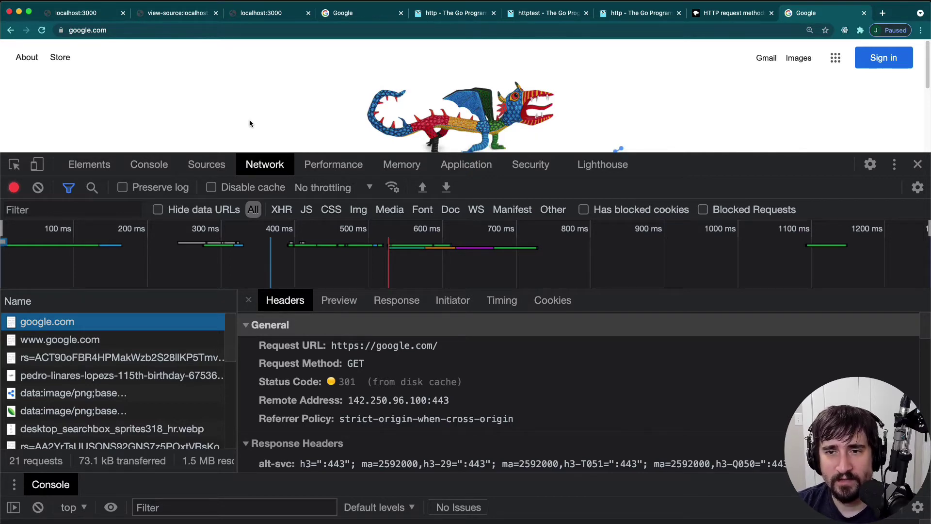
Return to the MDN request methods tab and scroll to the GET, HEAD, POST, PUT and DELETE descriptions
{"action": "left_click", "coordinate": [720, 16]}
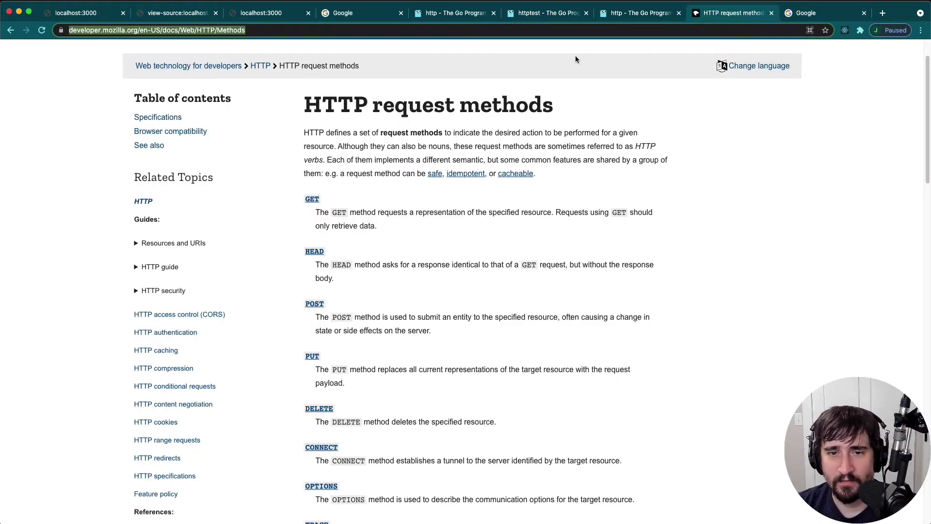
{"action": "scroll", "coordinate": [376, 201], "scroll_direction": "down", "scroll_amount": 1}
{"action": "scroll", "coordinate": [369, 218], "scroll_direction": "down", "scroll_amount": 3}
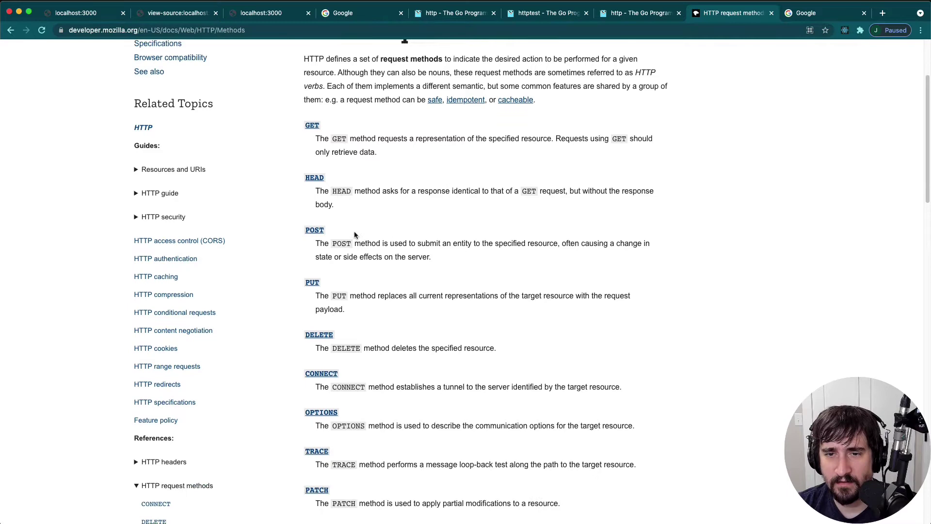
{"action": "scroll", "coordinate": [357, 230], "scroll_direction": "down", "scroll_amount": 3}
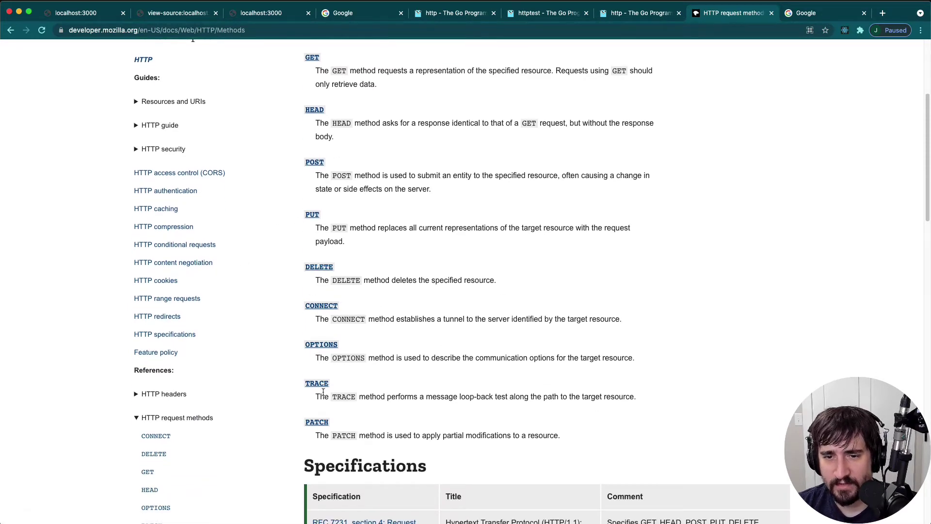
{"action": "scroll", "coordinate": [400, 391], "scroll_direction": "up", "scroll_amount": 3}
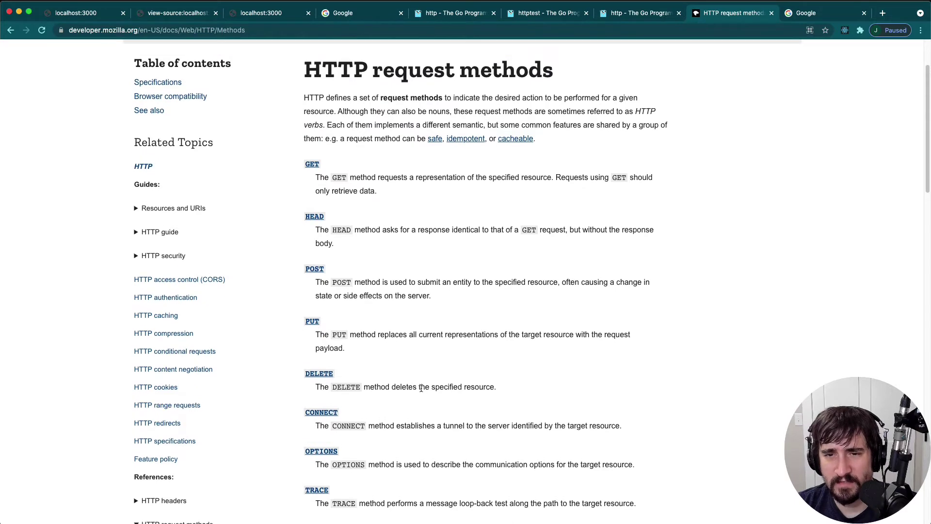
{"action": "scroll", "coordinate": [424, 383], "scroll_direction": "up", "scroll_amount": 1}
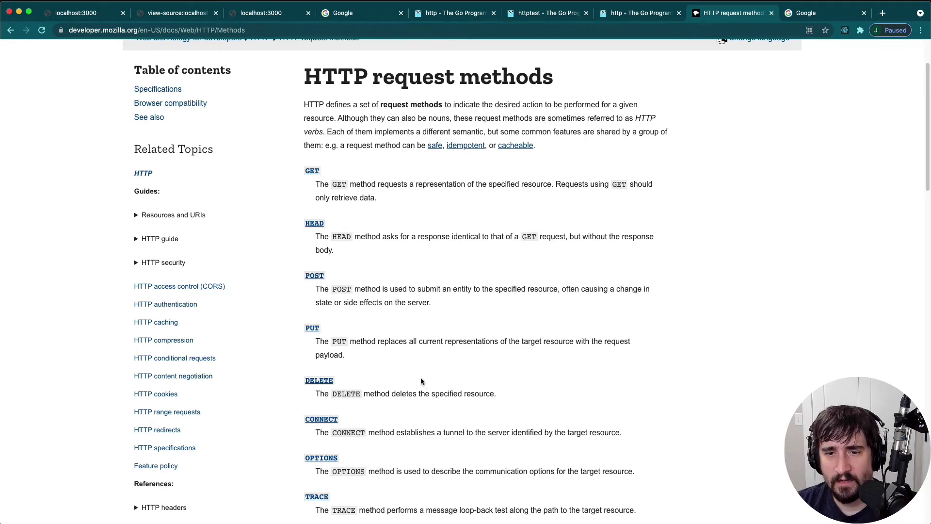
{"action": "scroll", "coordinate": [414, 377], "scroll_direction": "down", "scroll_amount": 5}
{"action": "scroll", "coordinate": [412, 376], "scroll_direction": "up", "scroll_amount": 6}
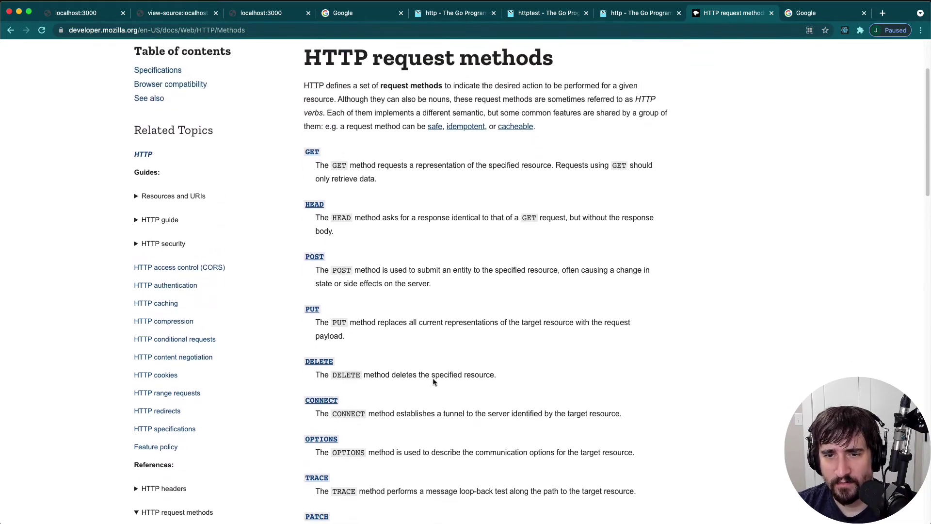
{"action": "scroll", "coordinate": [433, 377], "scroll_direction": "down", "scroll_amount": 4}
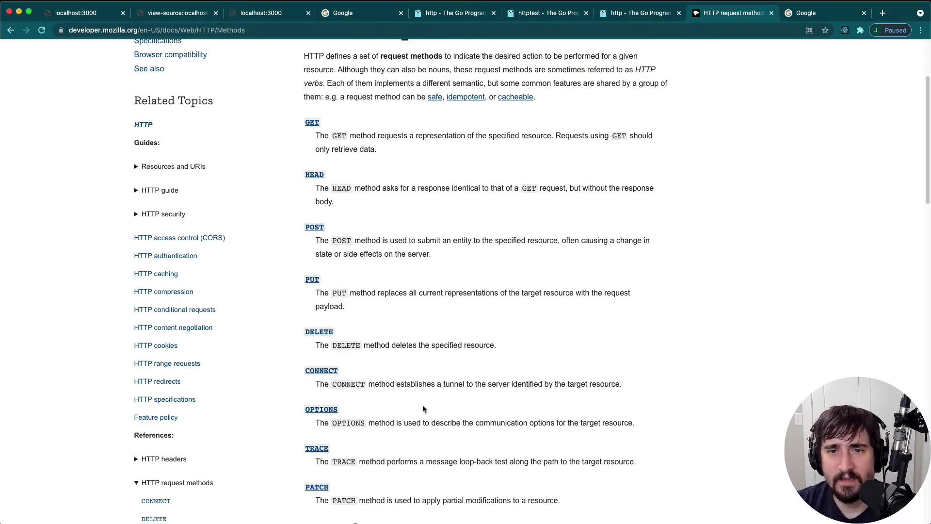
{"action": "scroll", "coordinate": [402, 343], "scroll_direction": "up", "scroll_amount": 2}
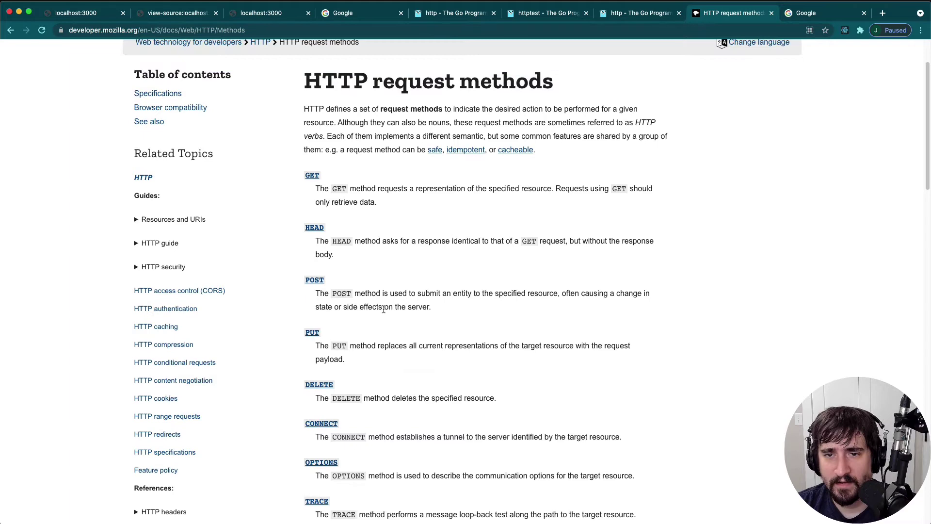
{"action": "scroll", "coordinate": [439, 270], "scroll_direction": "down", "scroll_amount": 1}
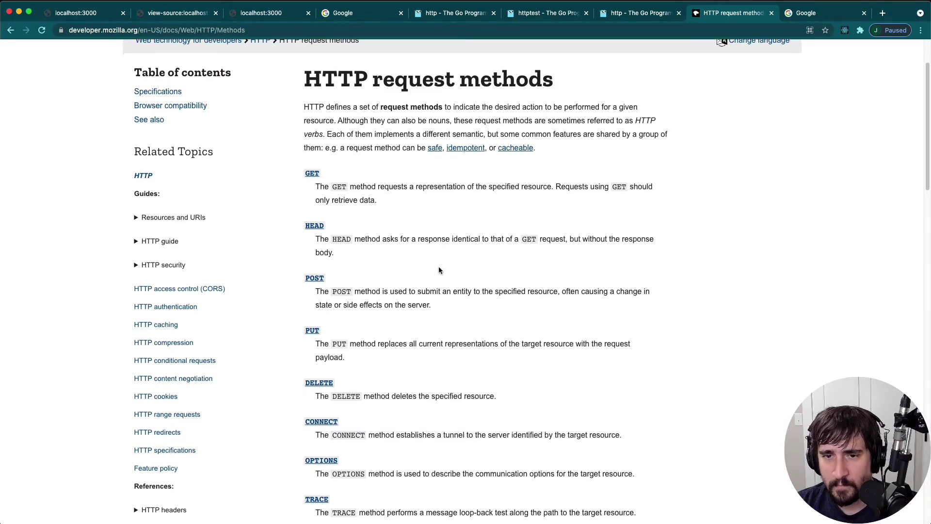
{"action": "scroll", "coordinate": [417, 270], "scroll_direction": "down", "scroll_amount": 2}
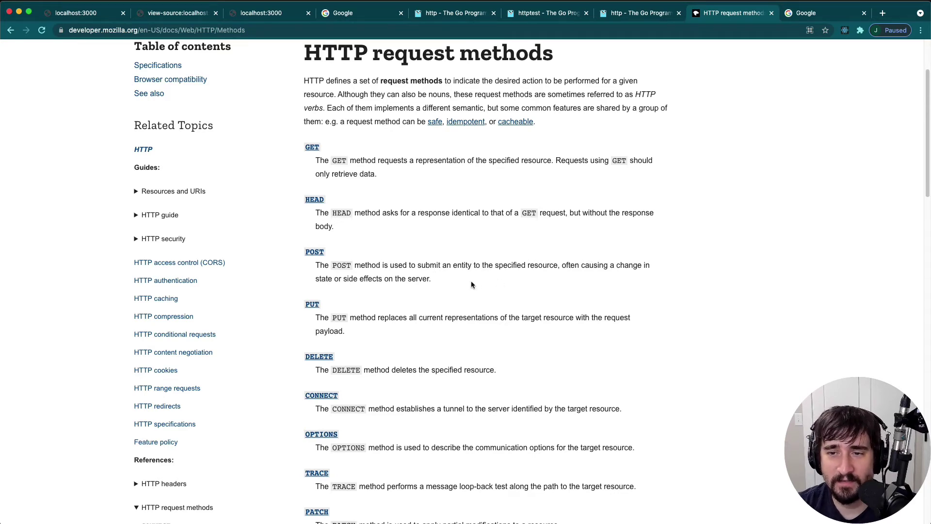
{"action": "left_click_drag", "start_coordinate": [432, 279], "coordinate": [311, 270]}
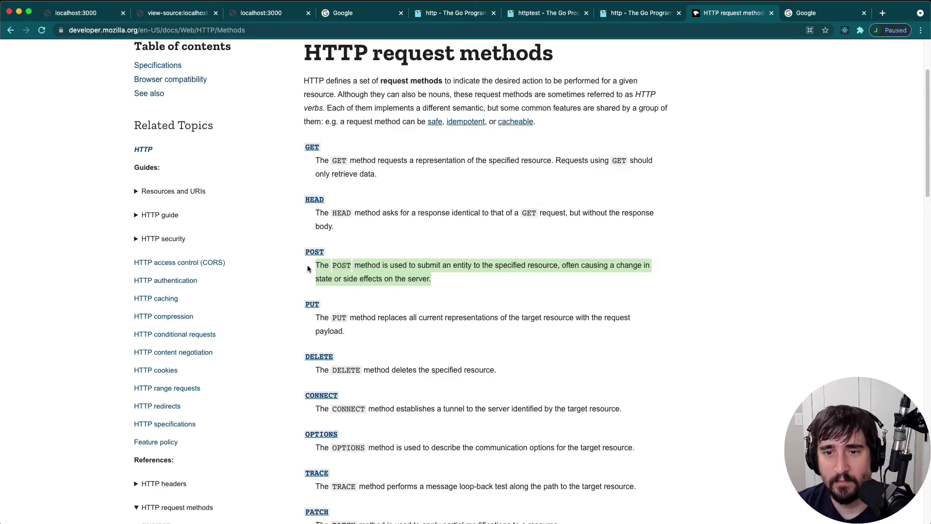
{"action": "left_click_drag", "start_coordinate": [370, 330], "coordinate": [311, 324]}
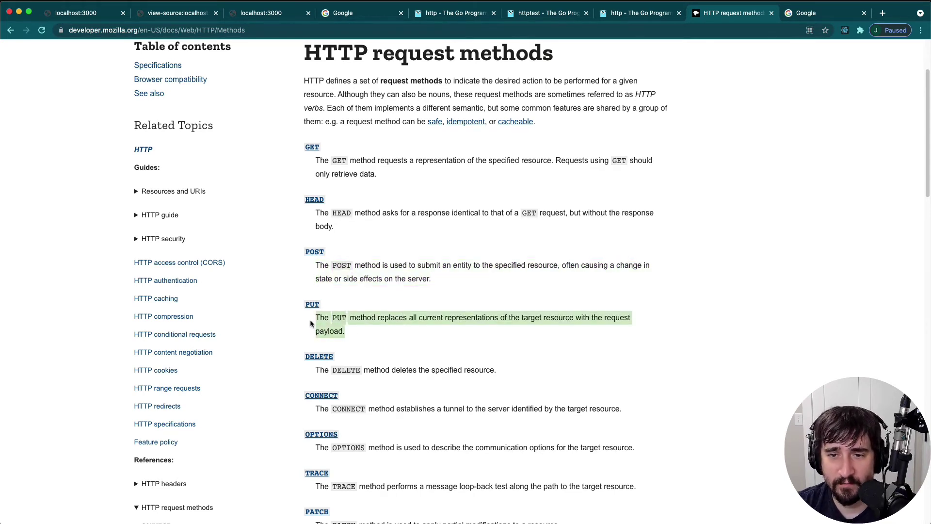
{"action": "left_click_drag", "start_coordinate": [505, 370], "coordinate": [310, 370]}
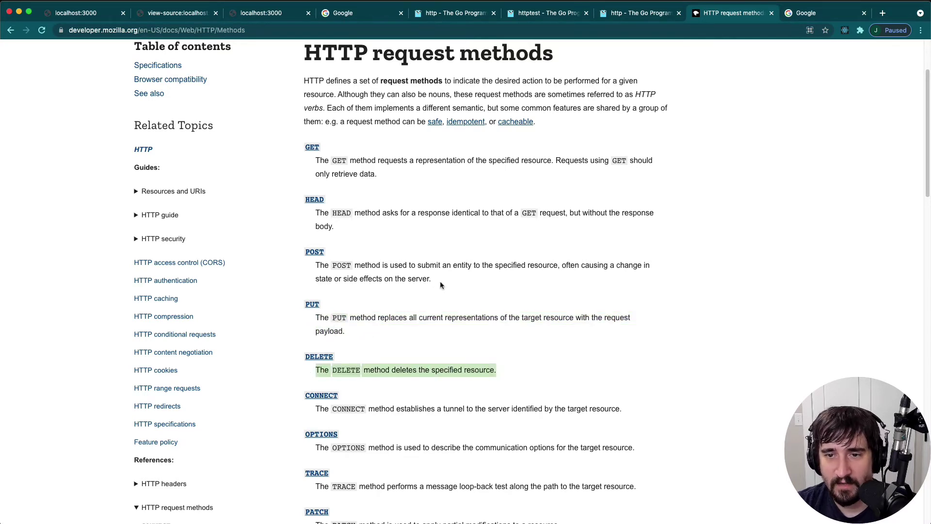
{"action": "left_click_drag", "start_coordinate": [441, 286], "coordinate": [312, 264]}
{"action": "left_click", "coordinate": [414, 280]}
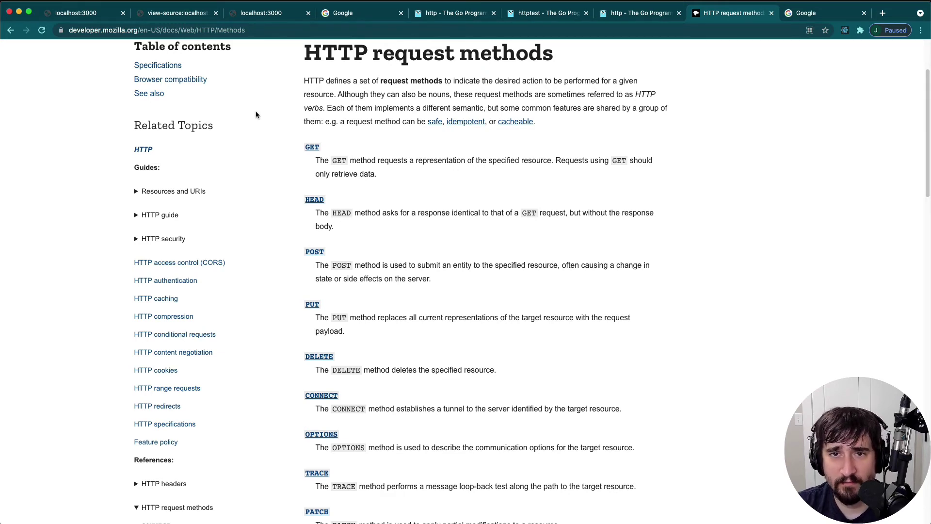
{"action": "left_click_drag", "start_coordinate": [387, 177], "coordinate": [312, 166]}
{"action": "left_click", "coordinate": [387, 183]}
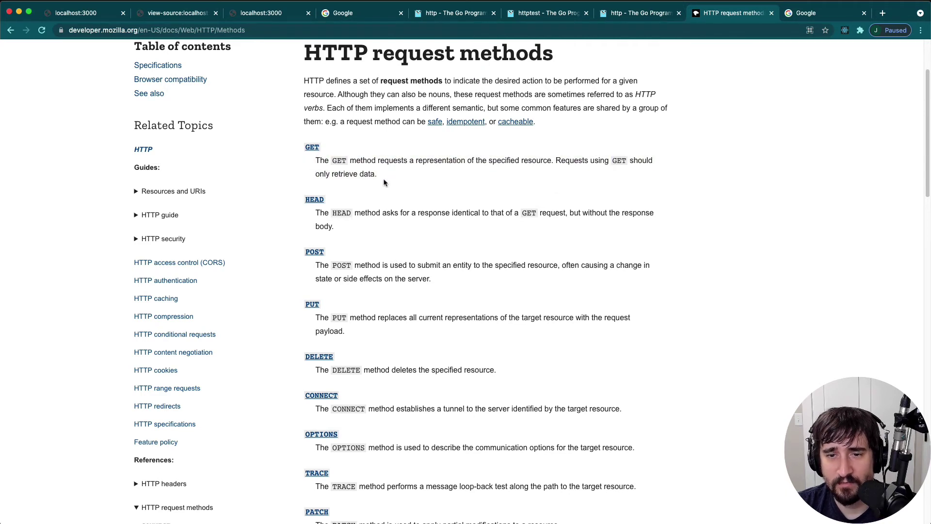
{"action": "left_click_drag", "start_coordinate": [450, 282], "coordinate": [317, 265]}
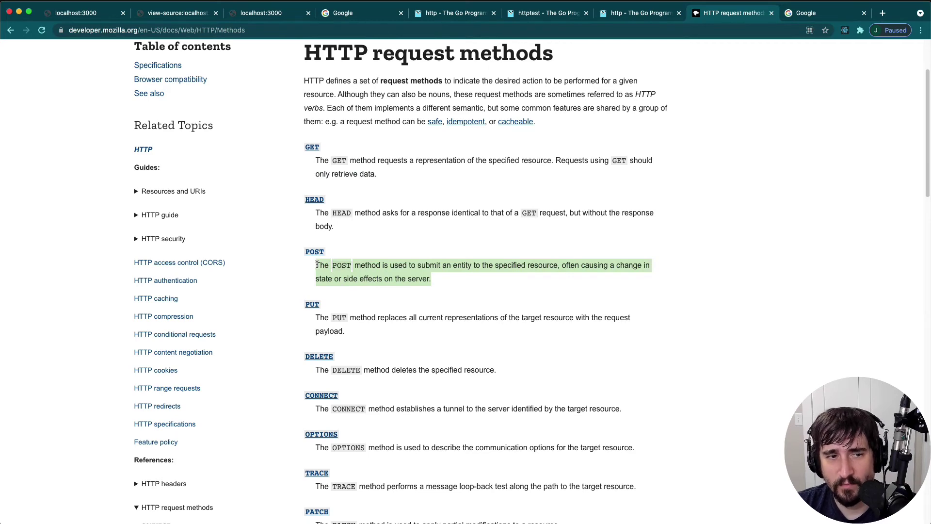
{"action": "left_click", "coordinate": [443, 282]}
{"action": "scroll", "coordinate": [435, 288], "scroll_direction": "down", "scroll_amount": 1}
{"action": "scroll", "coordinate": [435, 289], "scroll_direction": "up", "scroll_amount": 1}
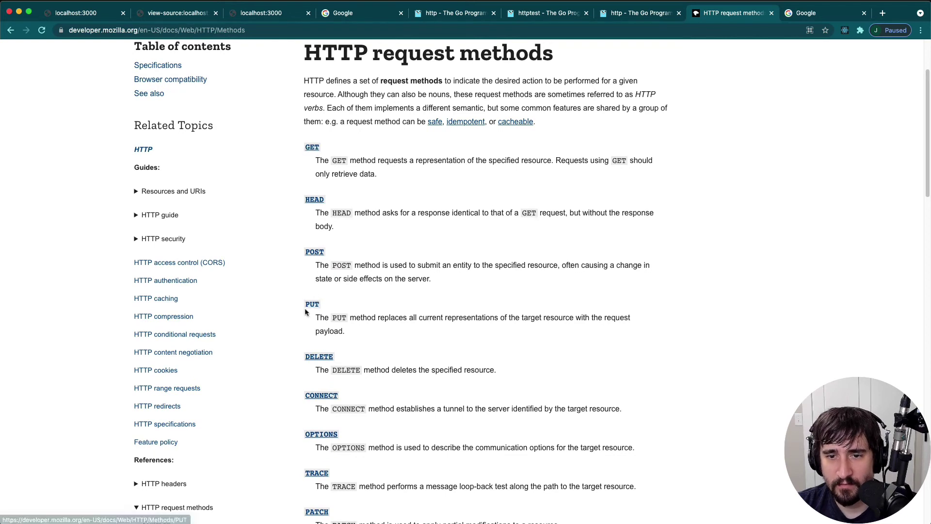
{"action": "scroll", "coordinate": [346, 359], "scroll_direction": "down", "scroll_amount": 1}
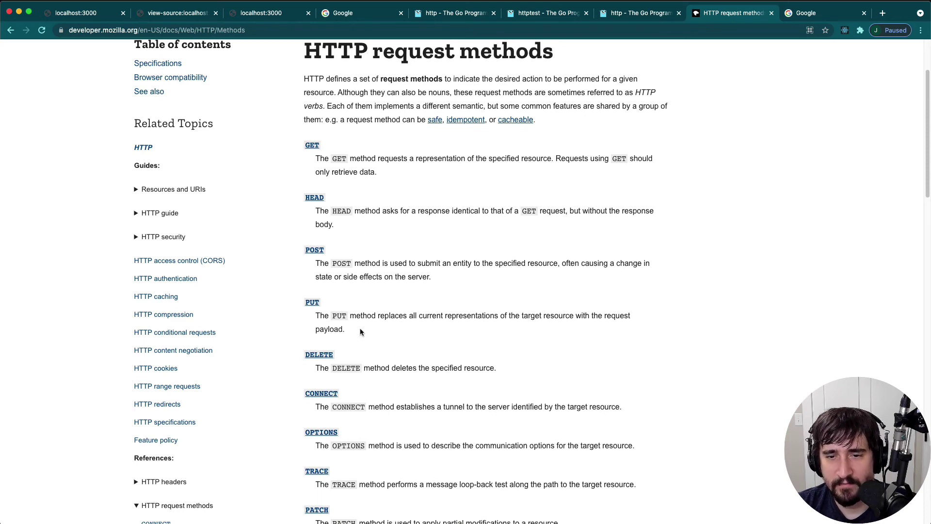
{"action": "scroll", "coordinate": [360, 332], "scroll_direction": "down", "scroll_amount": 3}
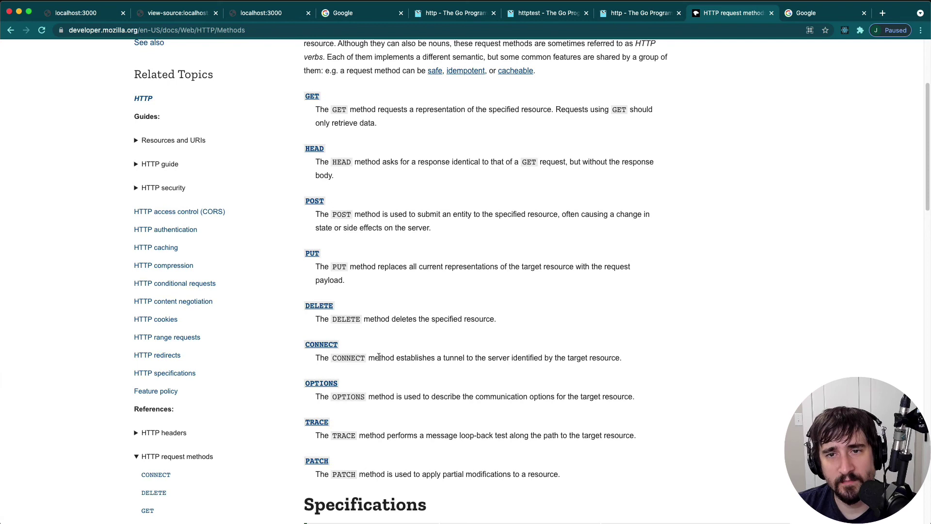
{"action": "scroll", "coordinate": [407, 306], "scroll_direction": "up", "scroll_amount": 3}
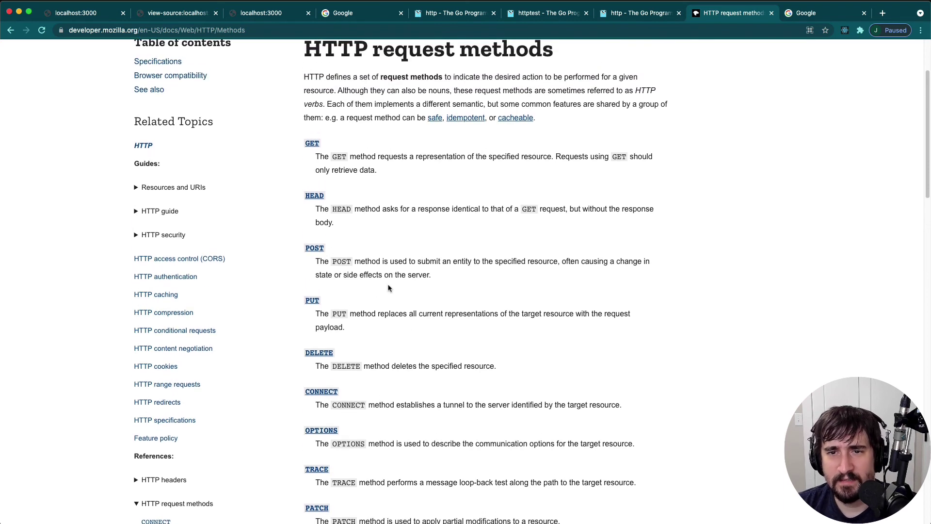
{"action": "scroll", "coordinate": [388, 288], "scroll_direction": "up", "scroll_amount": 1}
{"action": "left_click_drag", "start_coordinate": [399, 194], "coordinate": [314, 176]}
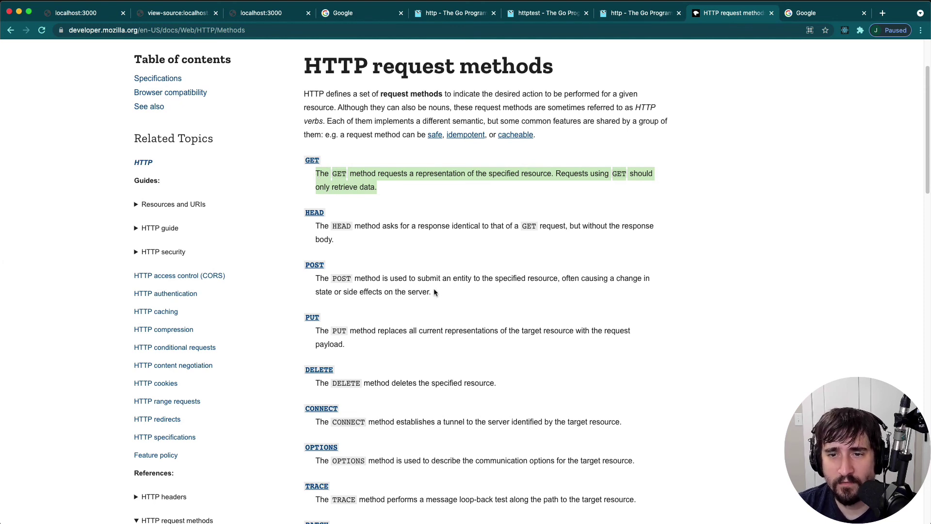
{"action": "left_click_drag", "start_coordinate": [433, 293], "coordinate": [309, 277]}
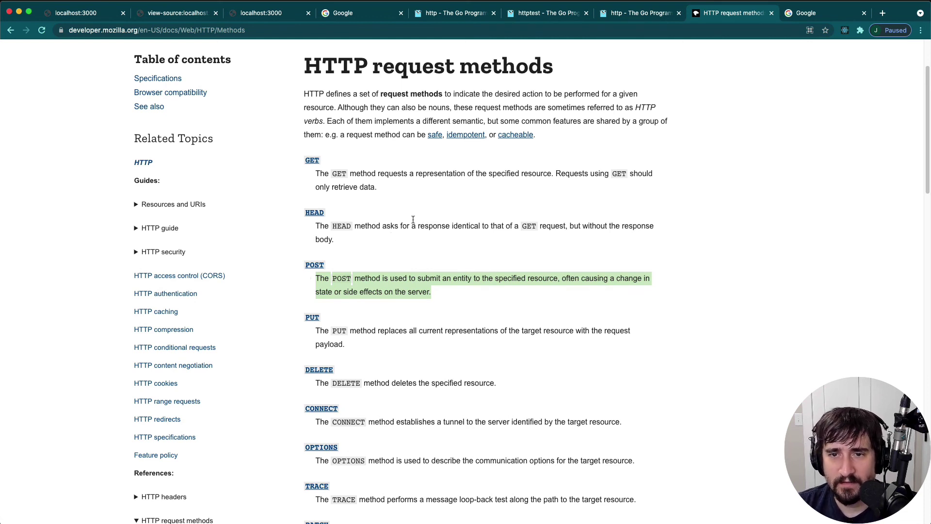
{"action": "triple_click", "coordinate": [315, 175]}
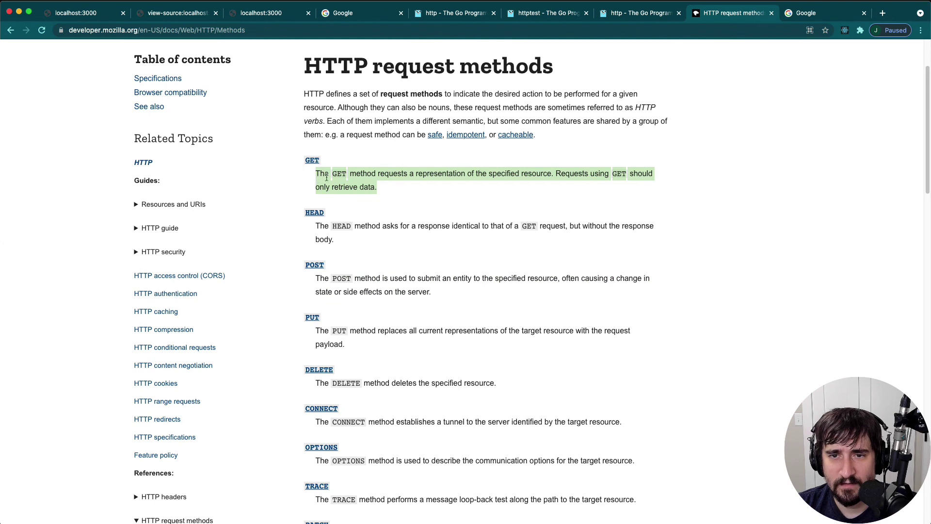
{"action": "left_click", "coordinate": [374, 188]}
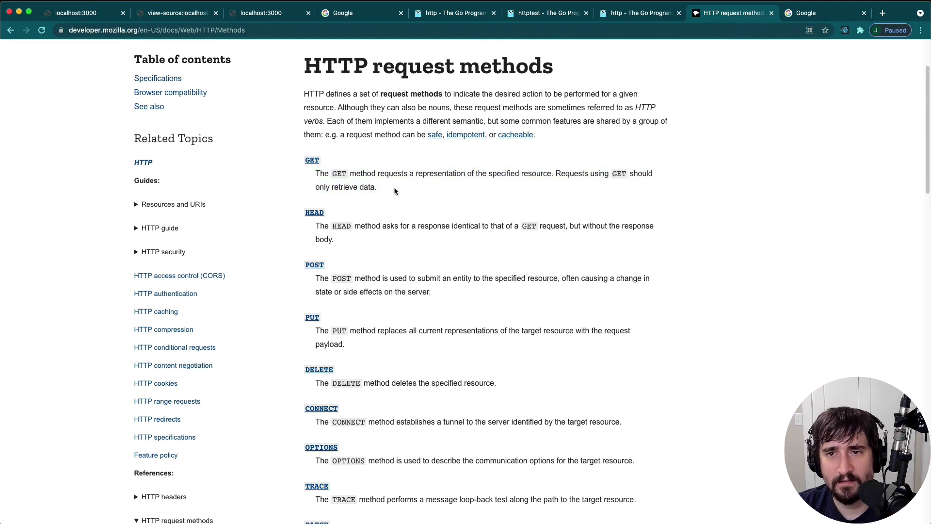